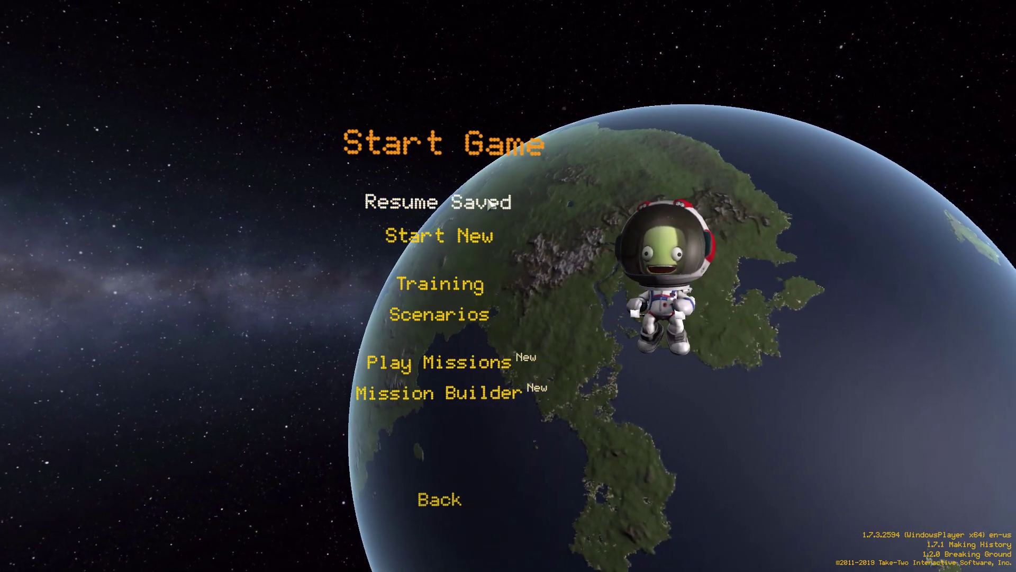
Resume the saved game and load into the Space Center grounds
left_click(489, 204)
left_click(525, 190)
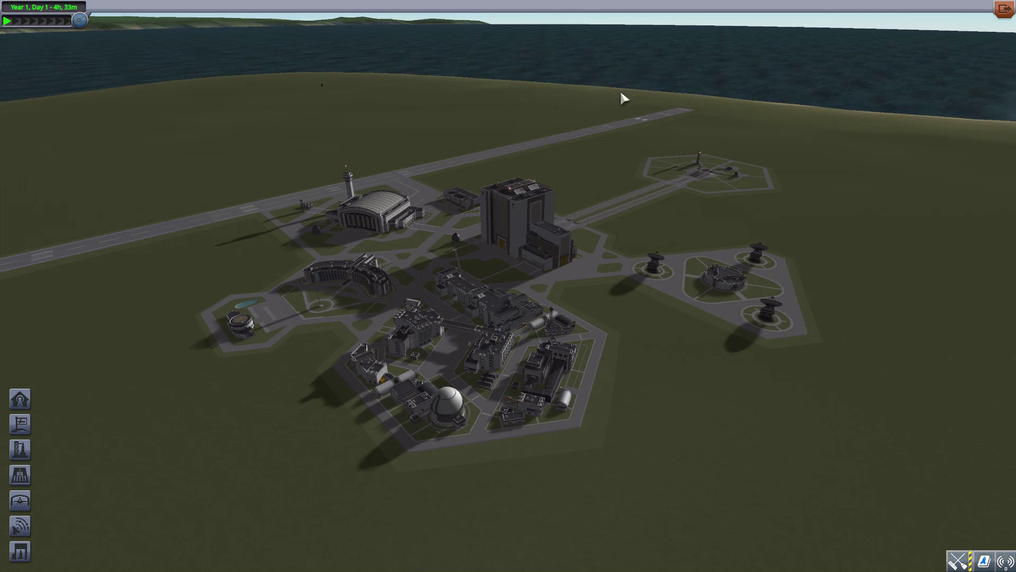
Enter the Tracking Station, focus the map on Salus and tilt down onto its rings
left_click(719, 289)
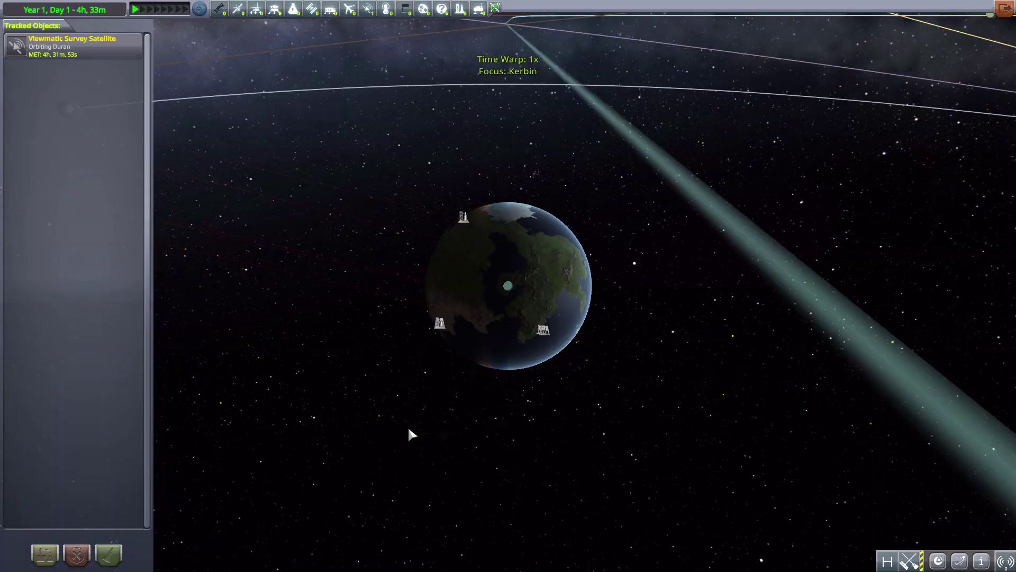
scroll(516, 311, "down", 8)
scroll(524, 306, "down", 5)
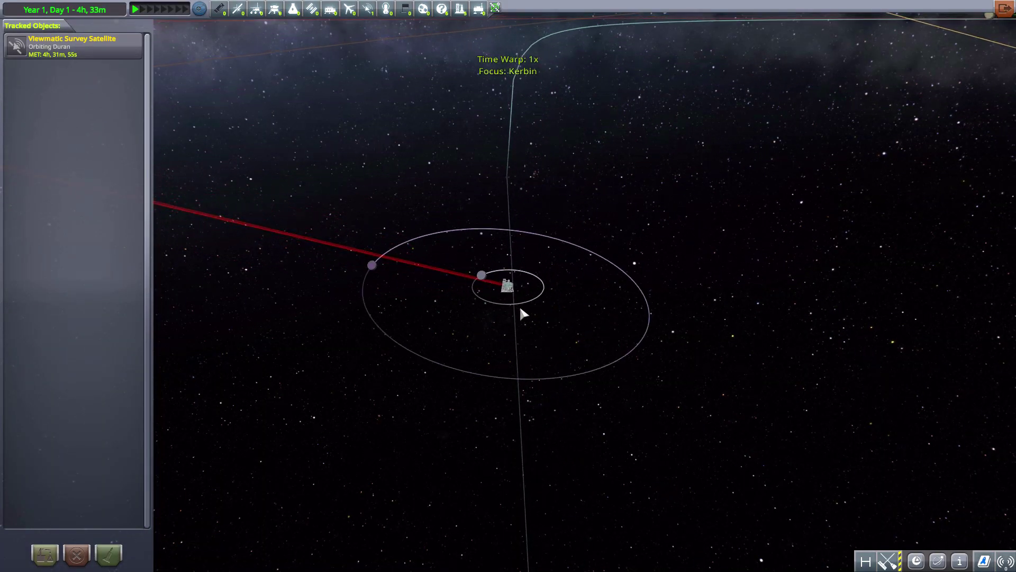
scroll(520, 306, "down", 4)
scroll(520, 305, "down", 4)
scroll(519, 305, "down", 5)
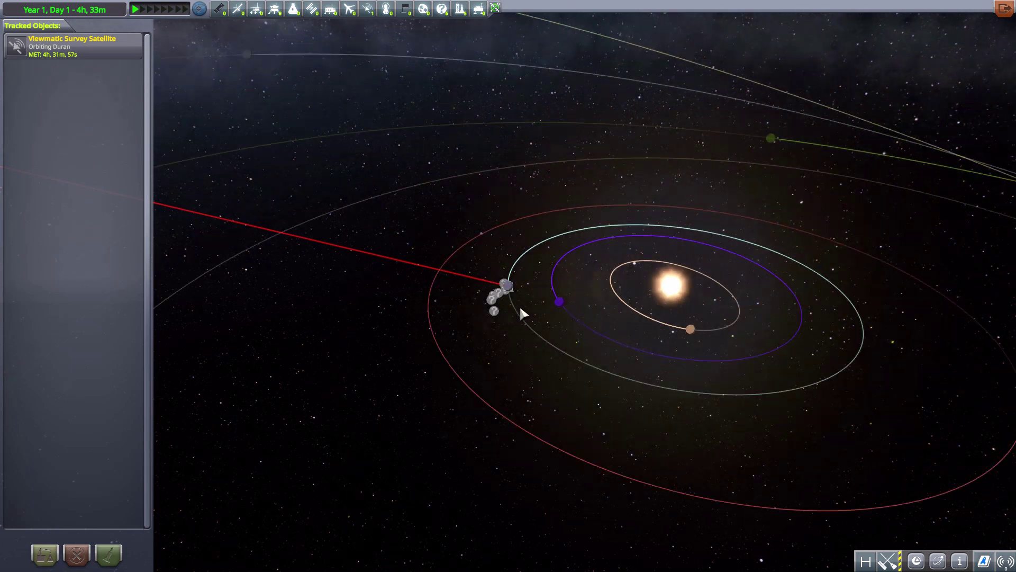
scroll(520, 305, "down", 3)
scroll(519, 310, "down", 4)
scroll(520, 311, "down", 2)
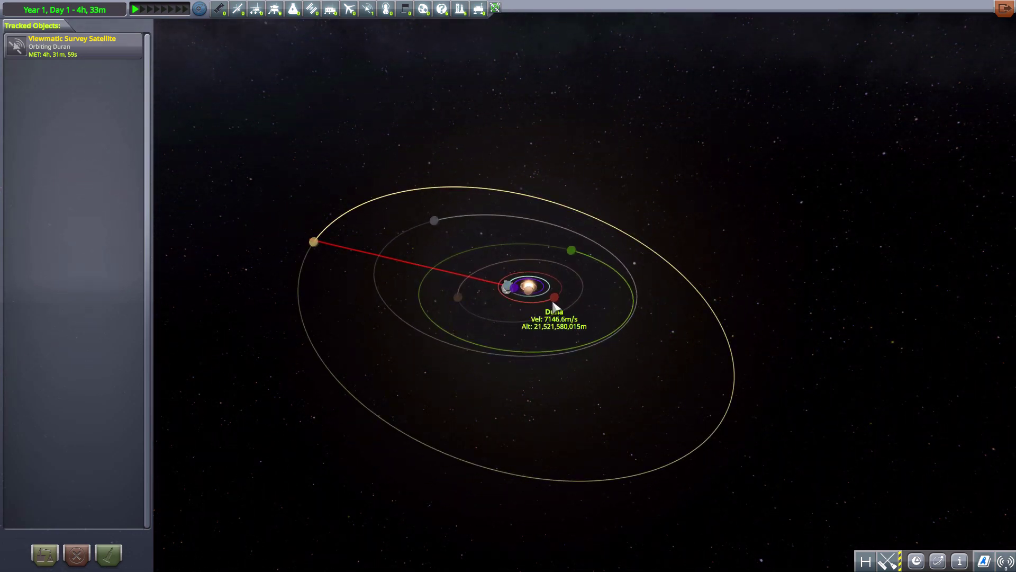
double_click(315, 244)
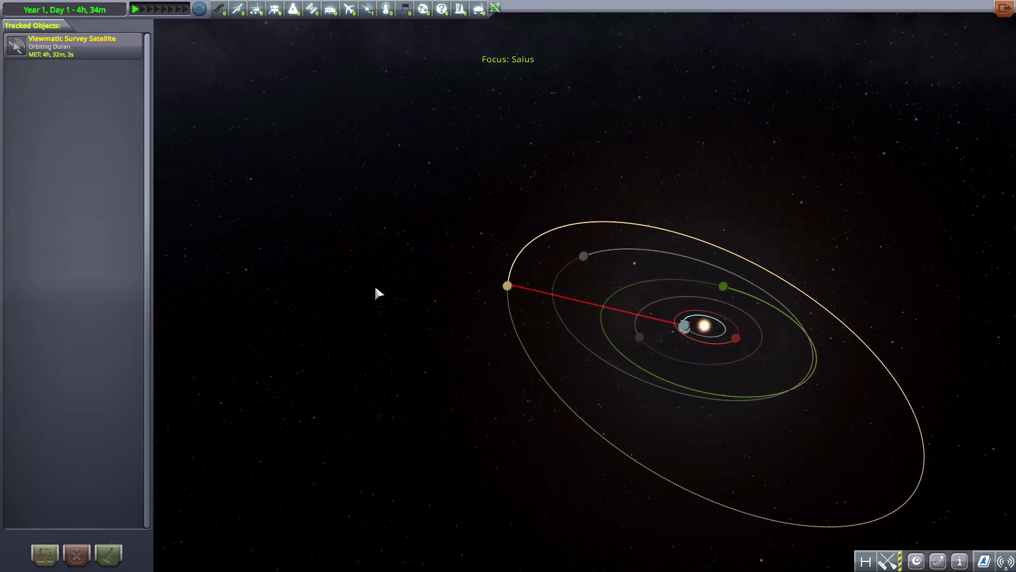
scroll(482, 314, "up", 8)
scroll(499, 311, "up", 4)
left_click_drag(500, 312, 658, 354)
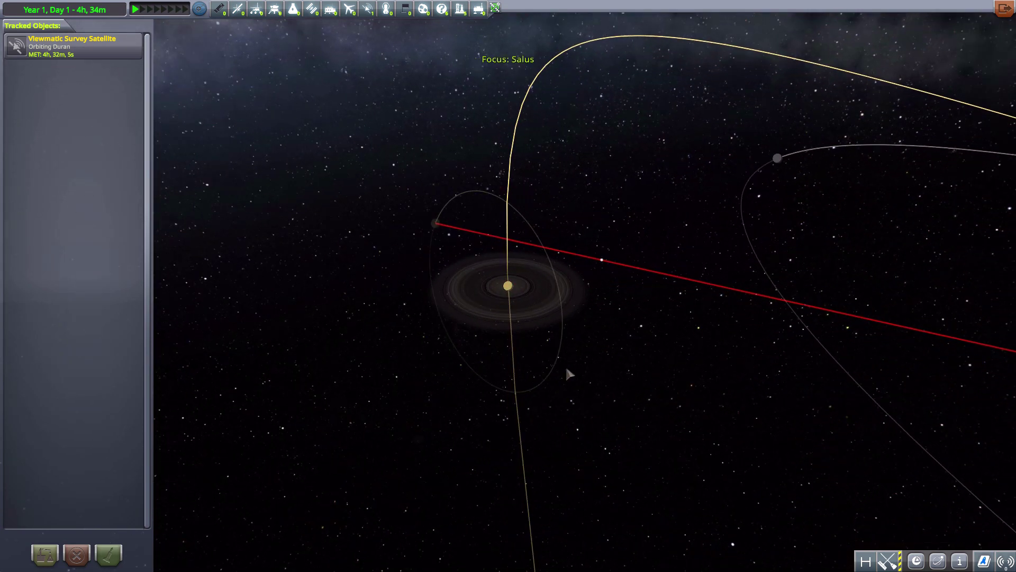
scroll(659, 354, "down", 5)
scroll(709, 348, "down", 3)
scroll(733, 349, "down", 3)
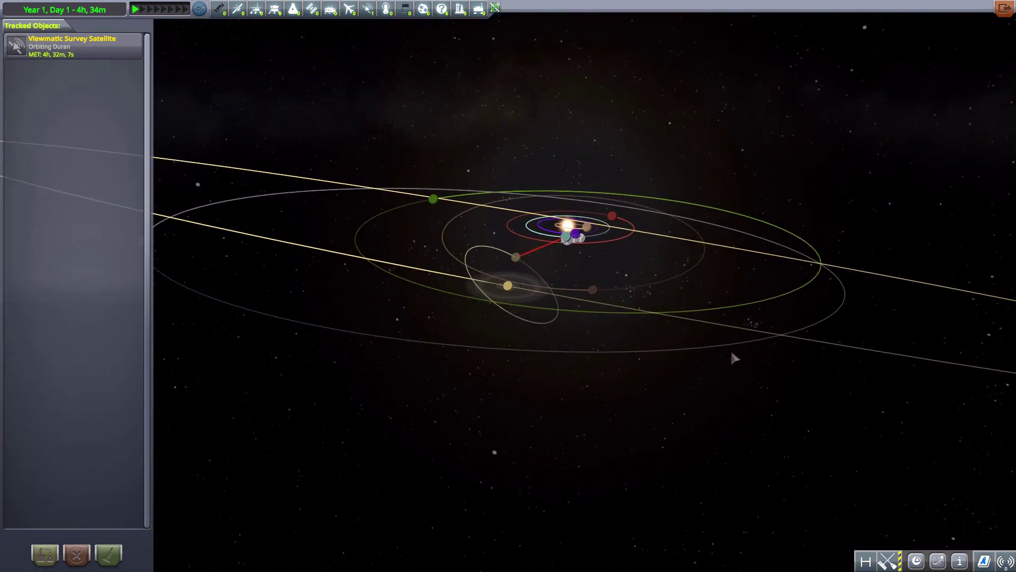
scroll(723, 350, "down", 3)
scroll(721, 350, "down", 2)
mouse_move(721, 350)
left_mouse_down()
mouse_move(651, 350)
mouse_move(601, 334)
left_mouse_up()
scroll(560, 343, "up", 6)
scroll(555, 334, "up", 3)
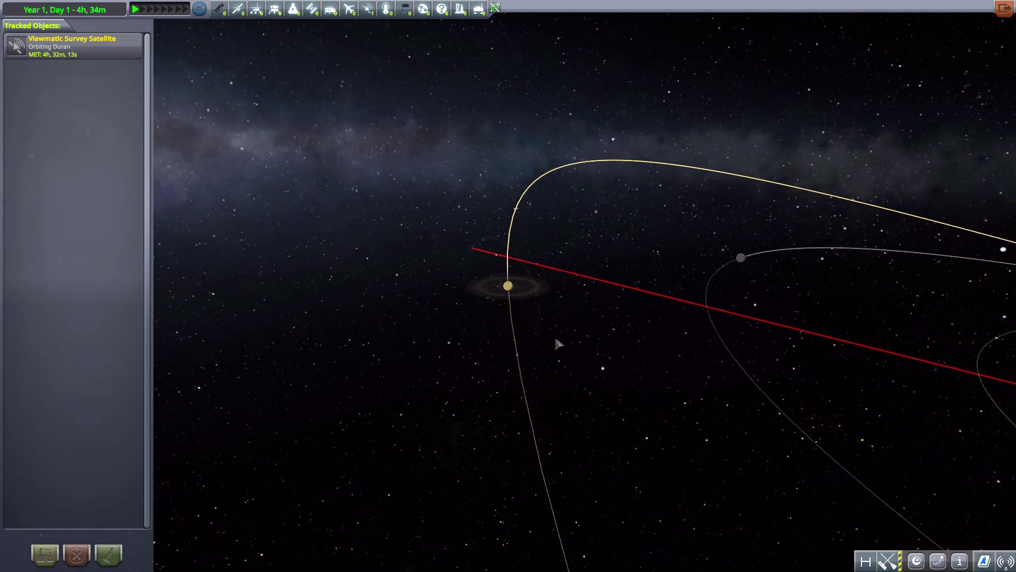
scroll(554, 334, "up", 3)
scroll(554, 335, "up", 3)
scroll(554, 334, "up", 3)
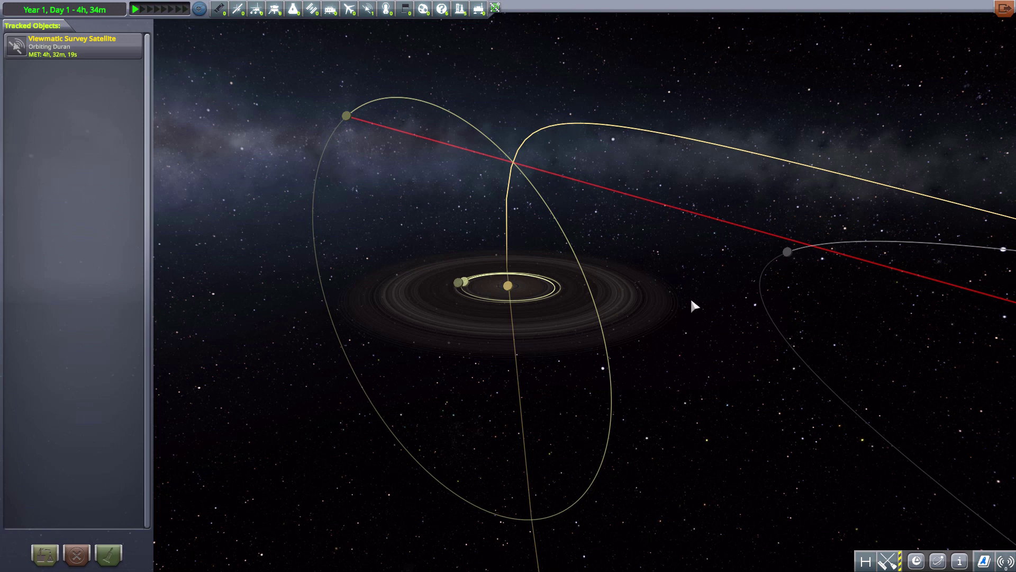
left_click_drag(690, 296, 700, 343)
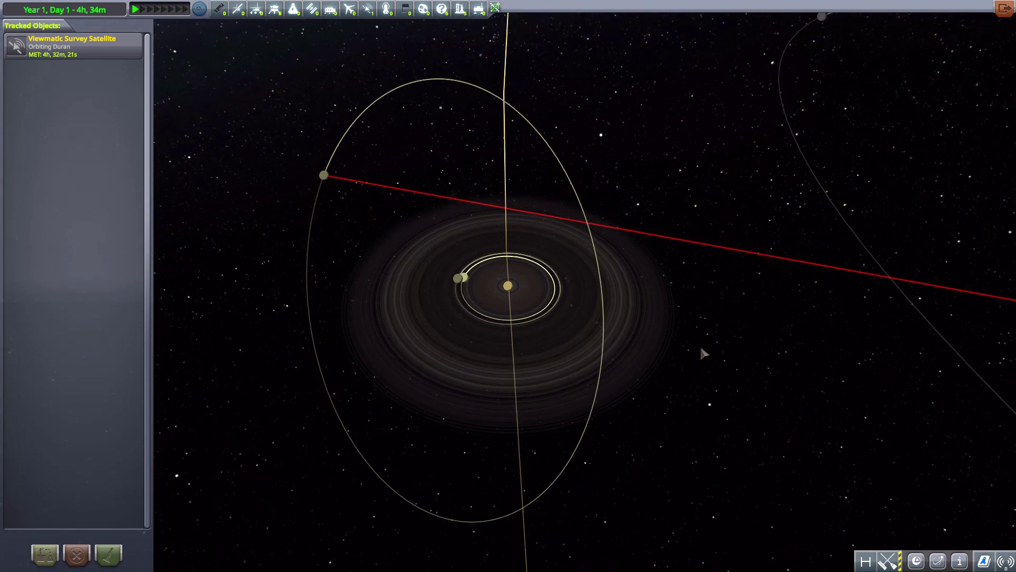
scroll(700, 344, "up", 3)
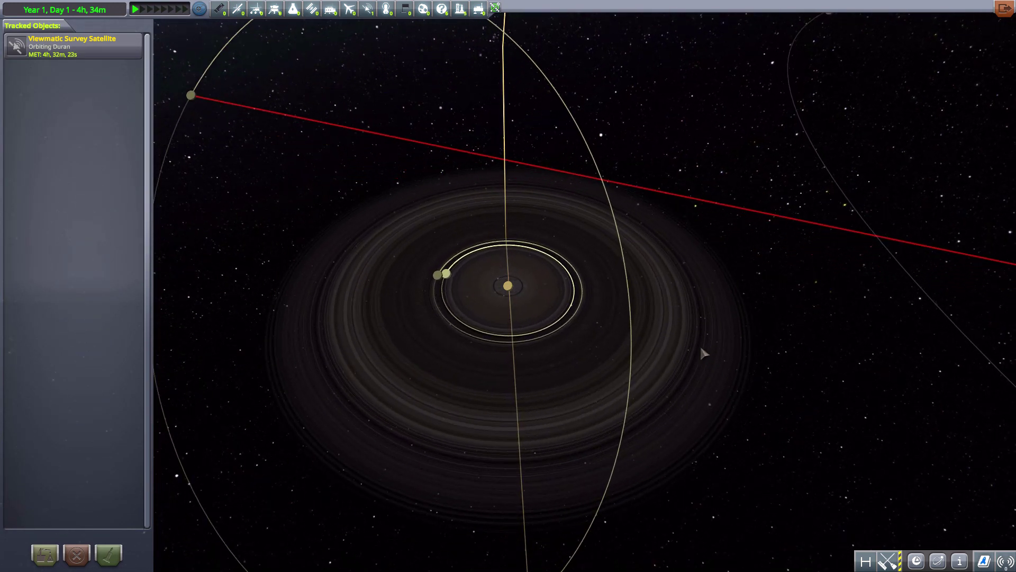
scroll(700, 344, "up", 2)
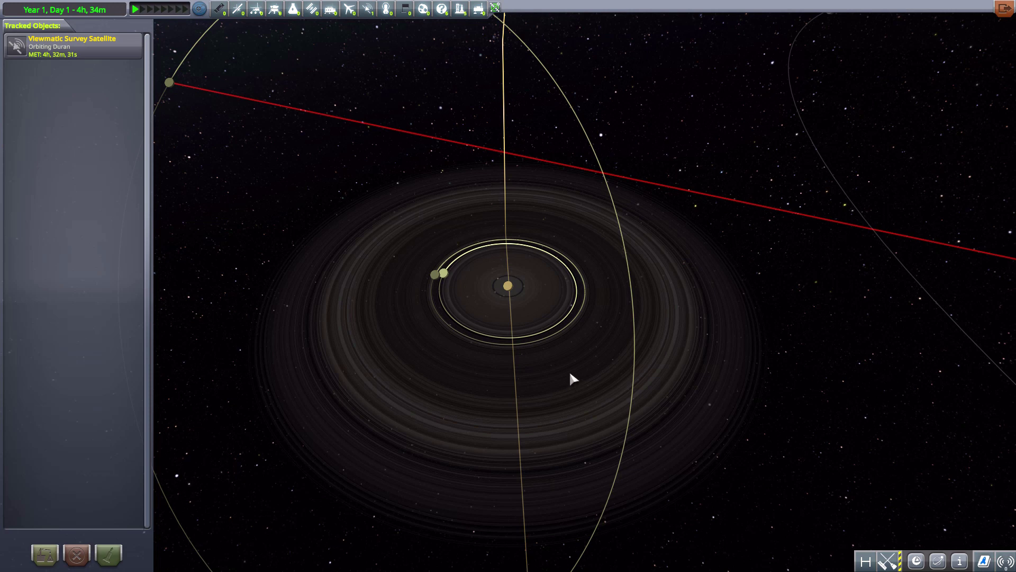
scroll(569, 369, "down", 4)
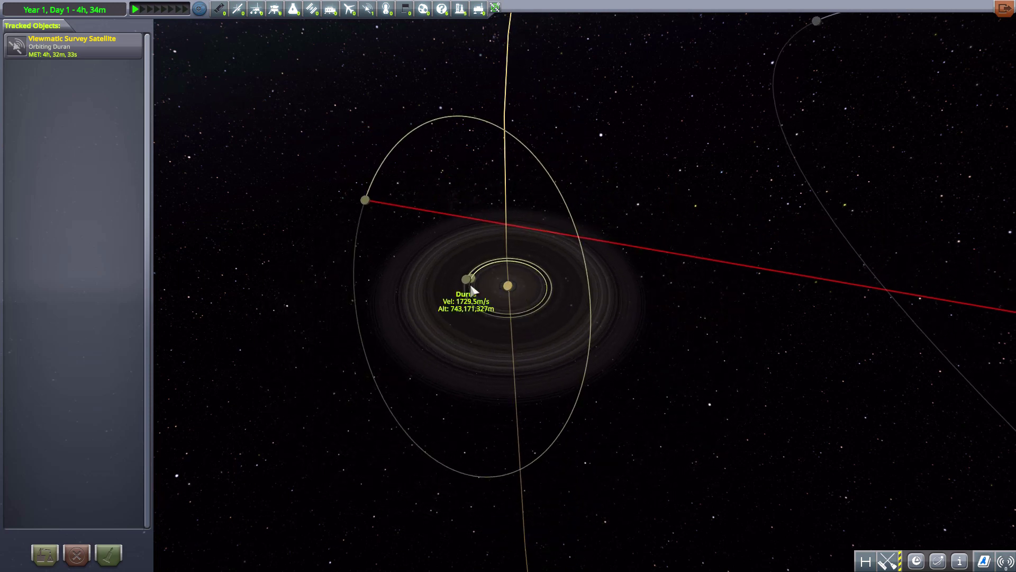
scroll(519, 325, "up", 4)
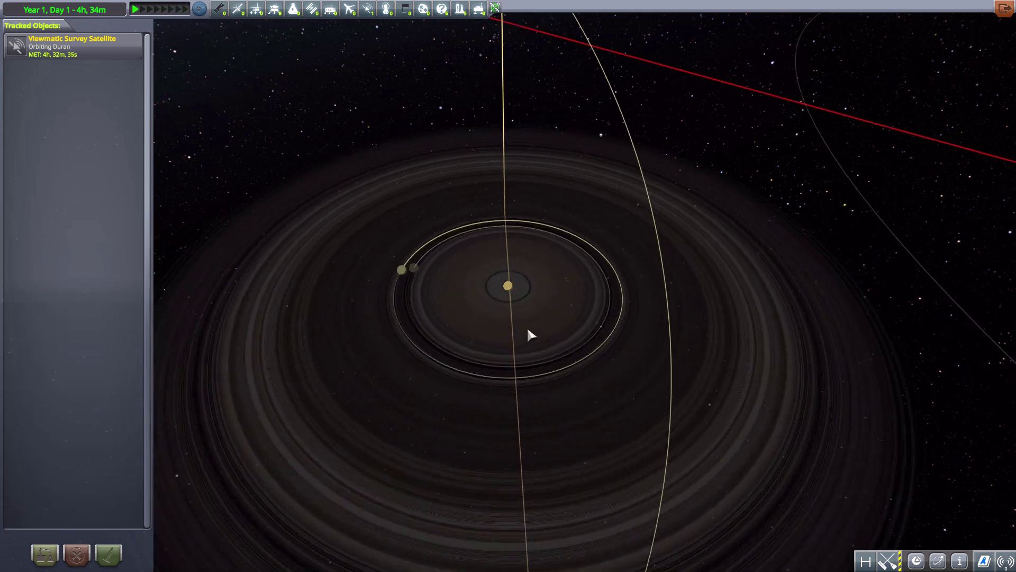
scroll(519, 325, "up", 3)
scroll(520, 325, "up", 3)
scroll(520, 324, "up", 2)
scroll(519, 325, "up", 3)
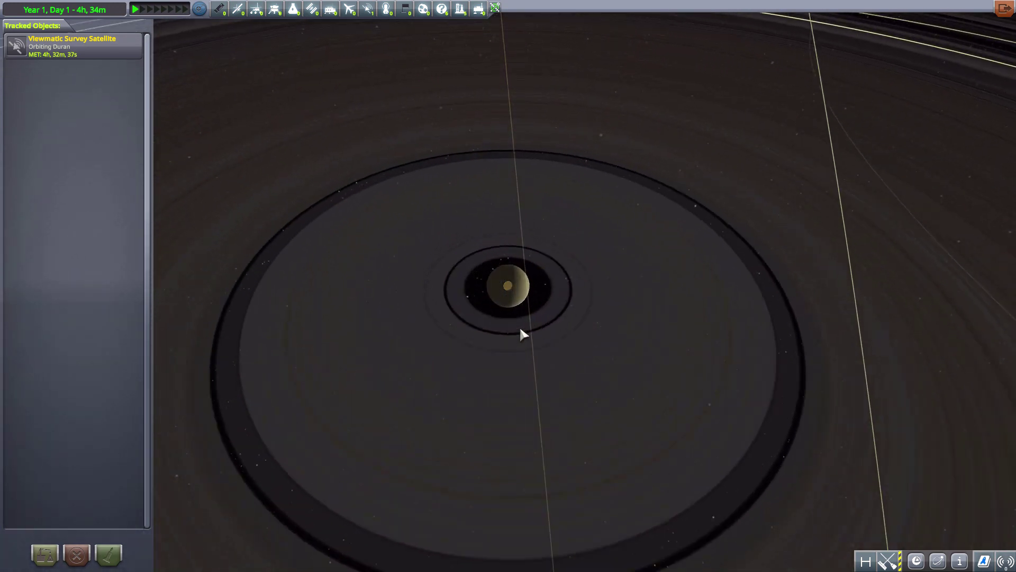
scroll(519, 324, "up", 3)
scroll(519, 324, "up", 3)
scroll(519, 325, "up", 2)
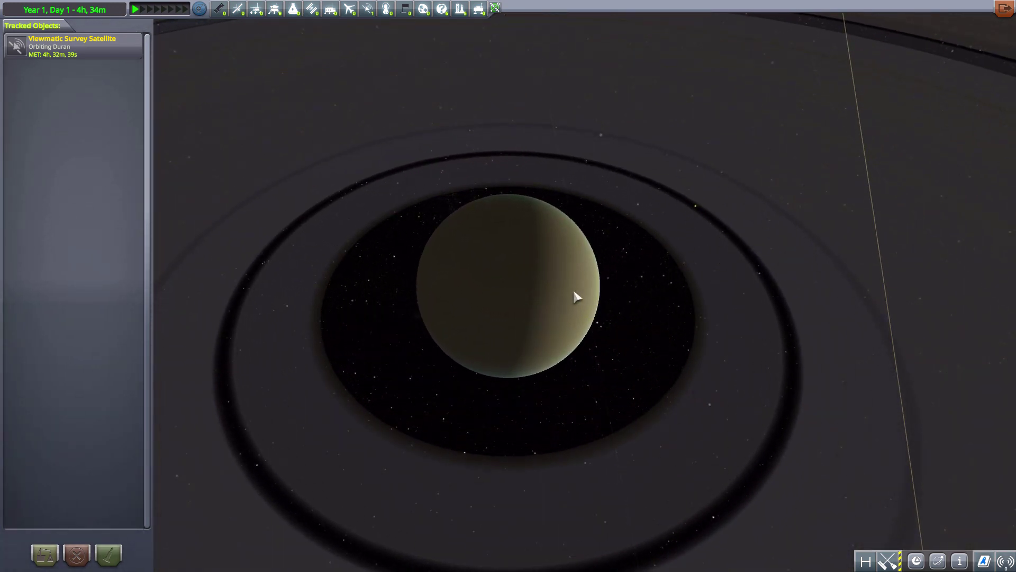
Show Salus's physical characteristics panel with its 12,000 km radius and 1.6 g gravity
left_click(960, 562)
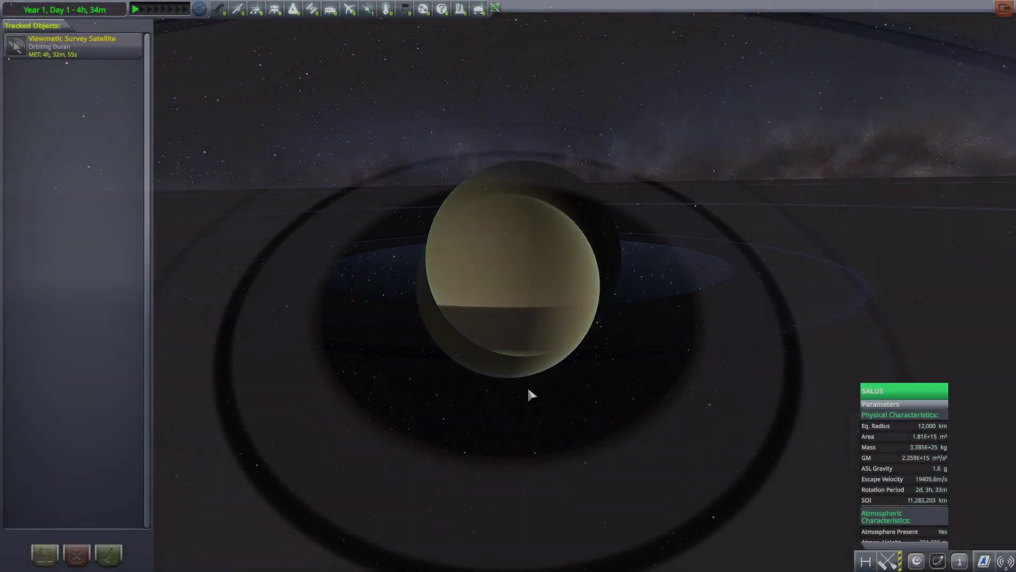
scroll(652, 295, "down", 10)
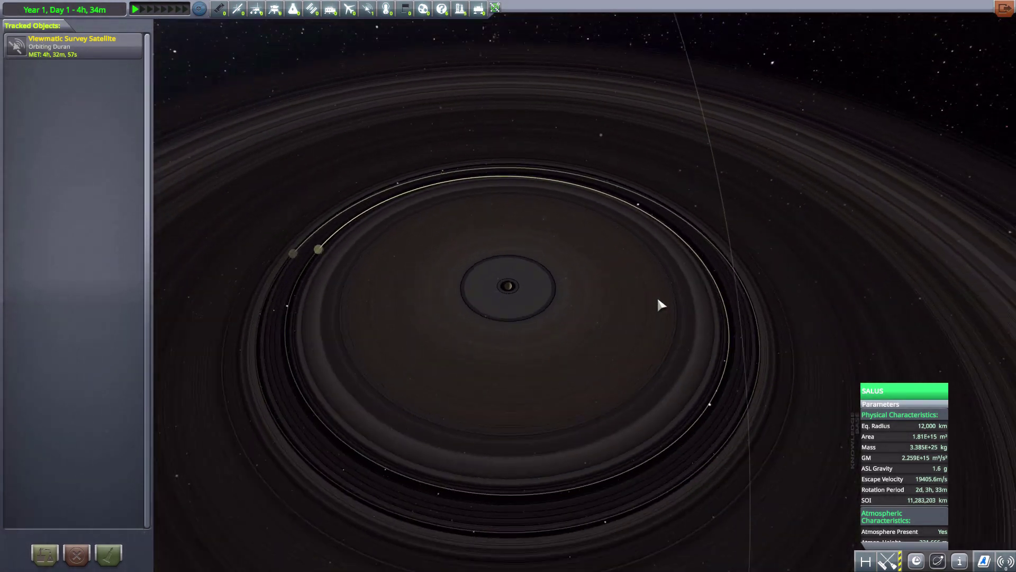
scroll(657, 295, "down", 5)
scroll(656, 295, "down", 5)
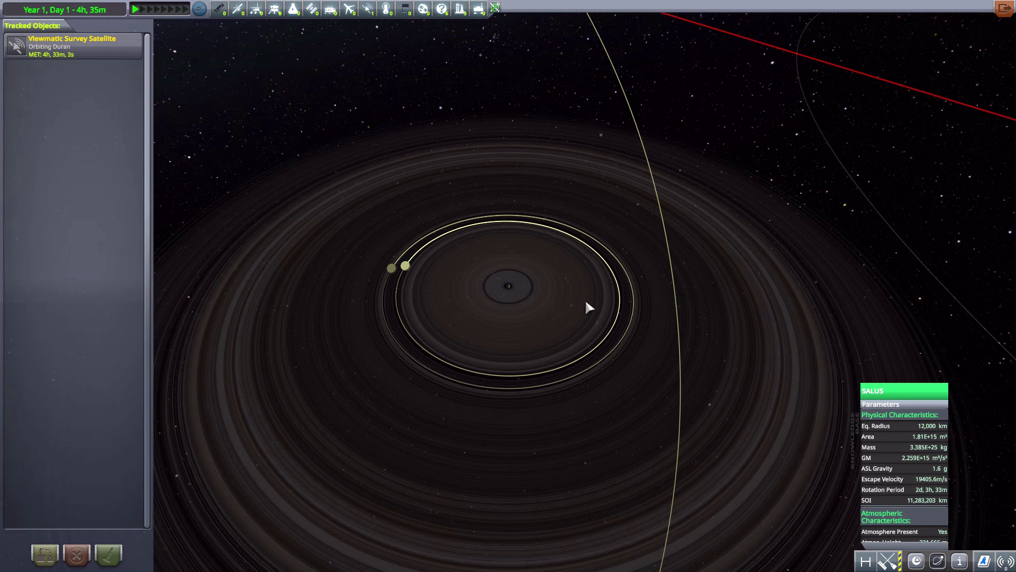
scroll(585, 297, "up", 5)
scroll(521, 313, "up", 5)
scroll(528, 315, "up", 5)
scroll(527, 316, "up", 3)
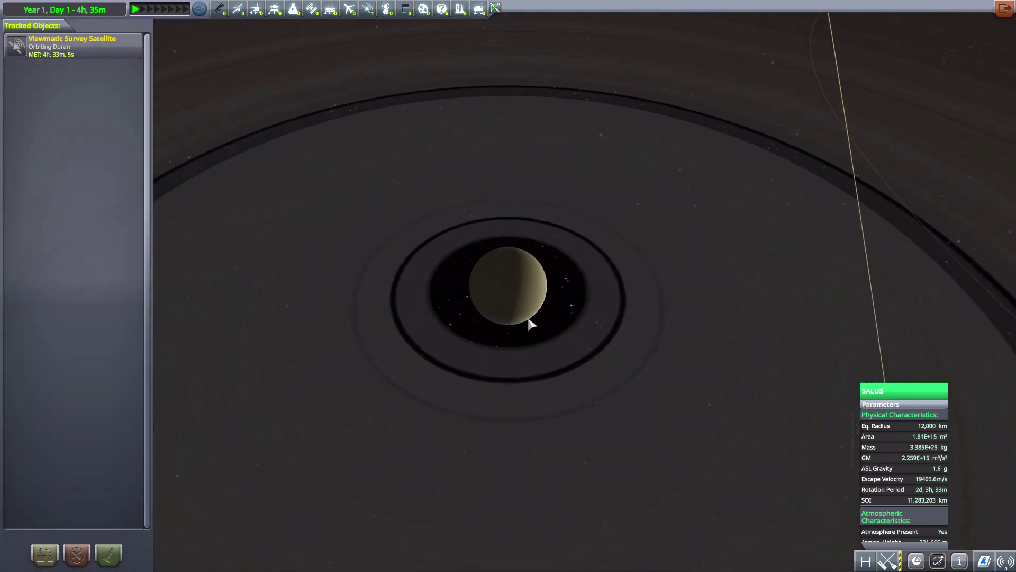
Focus the map on the moon Dauble and orbit around it across the ring plane
double_click(528, 315)
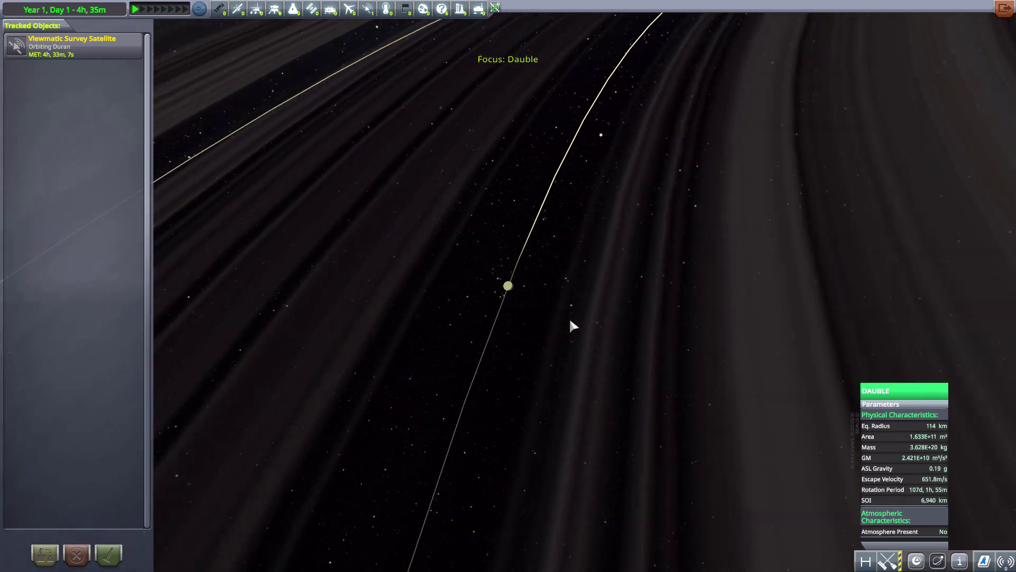
scroll(570, 317, "up", 5)
scroll(567, 315, "up", 5)
scroll(565, 314, "up", 5)
scroll(563, 312, "up", 3)
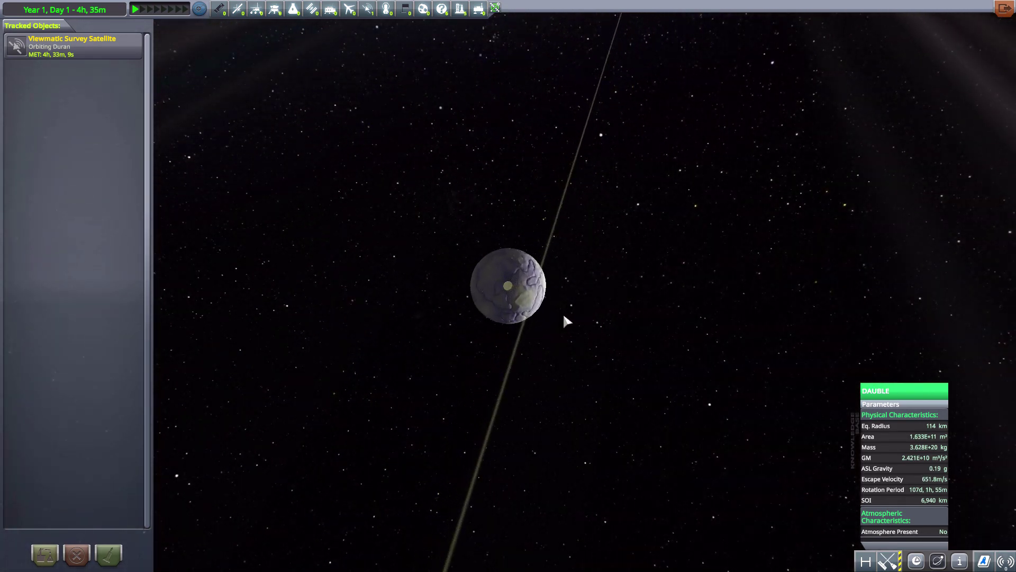
scroll(563, 312, "up", 5)
scroll(588, 325, "up", 2)
mouse_move(600, 332)
left_mouse_down()
mouse_move(509, 292)
mouse_move(403, 270)
mouse_move(731, 312)
left_mouse_up()
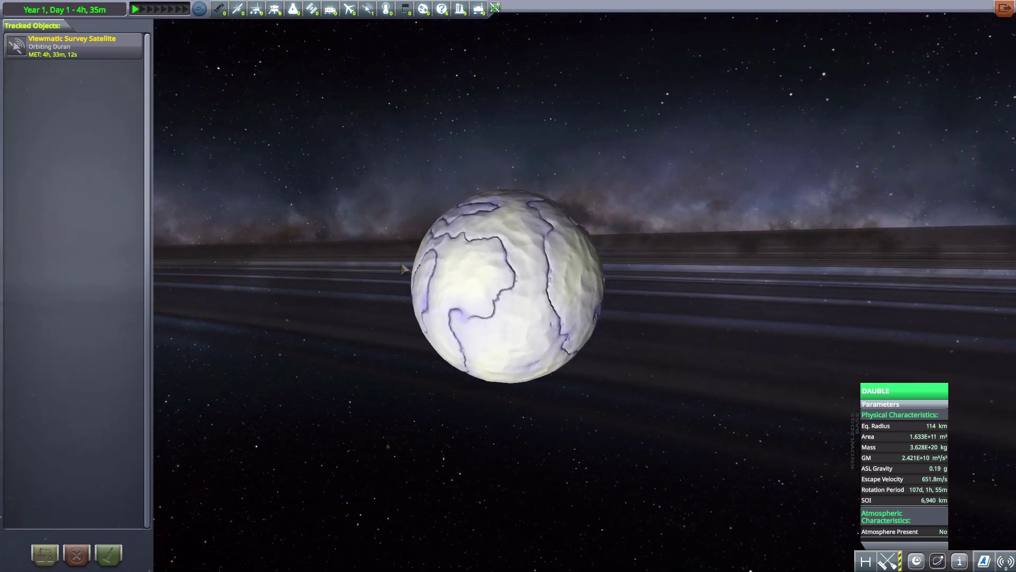
scroll(403, 270, "up", 3)
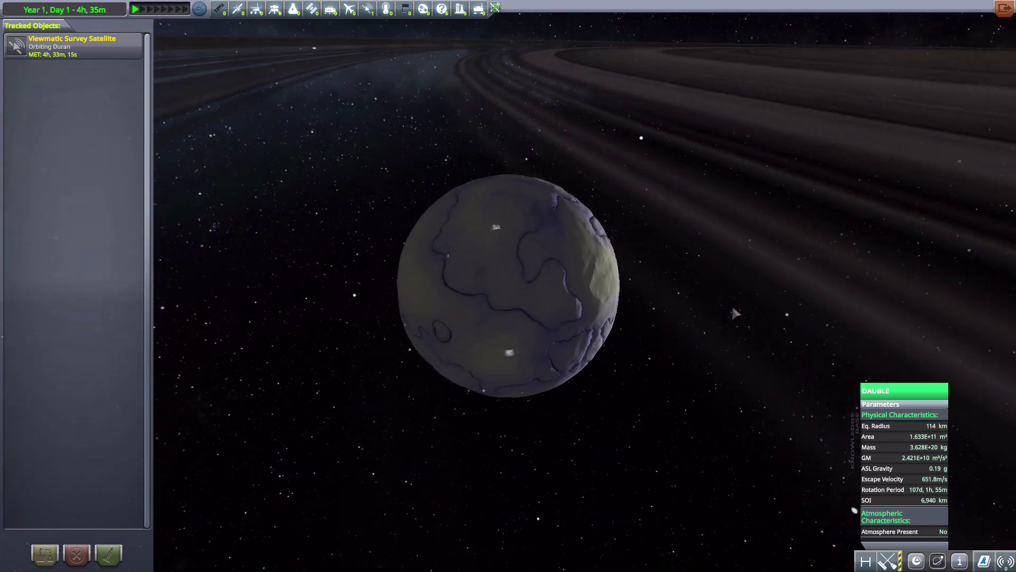
scroll(731, 305, "down", 4)
scroll(730, 302, "down", 4)
scroll(730, 302, "down", 4)
scroll(730, 304, "down", 4)
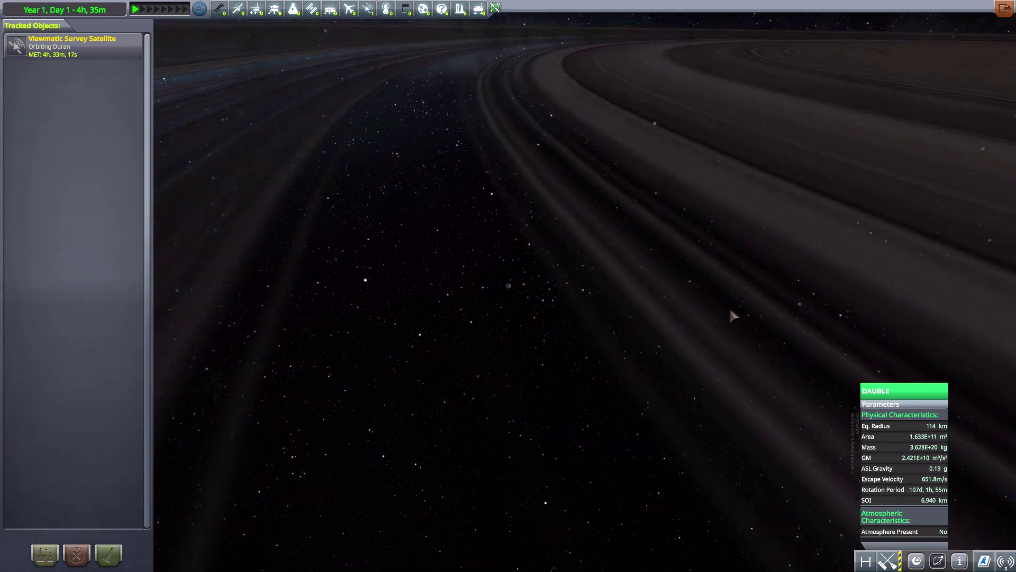
mouse_move(730, 307)
left_mouse_down()
mouse_move(715, 318)
mouse_move(696, 304)
mouse_move(845, 244)
mouse_move(864, 252)
mouse_move(818, 270)
mouse_move(641, 288)
left_mouse_up()
scroll(817, 270, "up", 5)
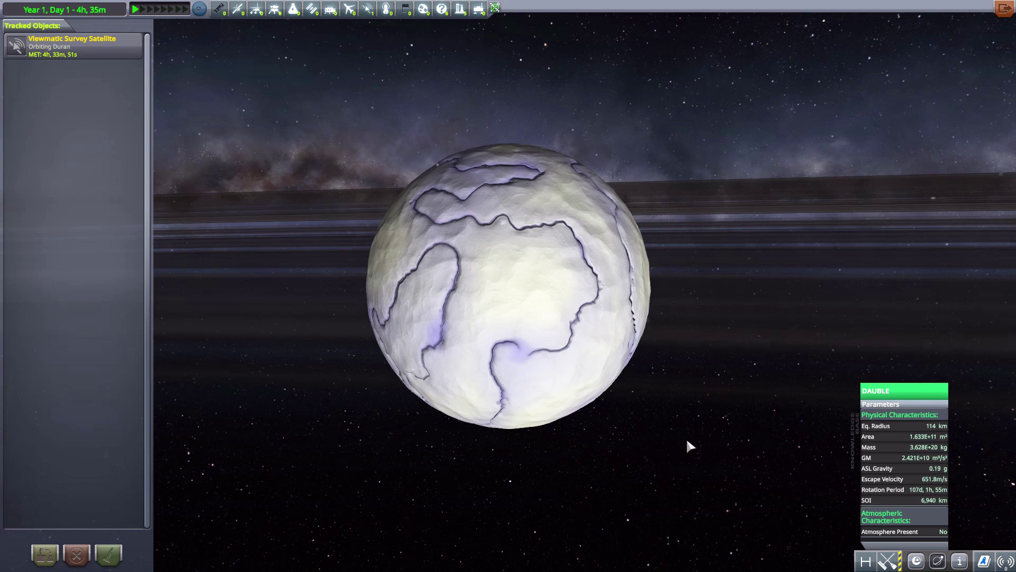
Briefly hide the overlays, orbit Dauble again, then Tab focus onward to Durus
key("F2")
key("F2")
mouse_move(665, 285)
left_mouse_down()
mouse_move(745, 318)
mouse_move(823, 324)
mouse_move(743, 315)
left_mouse_up()
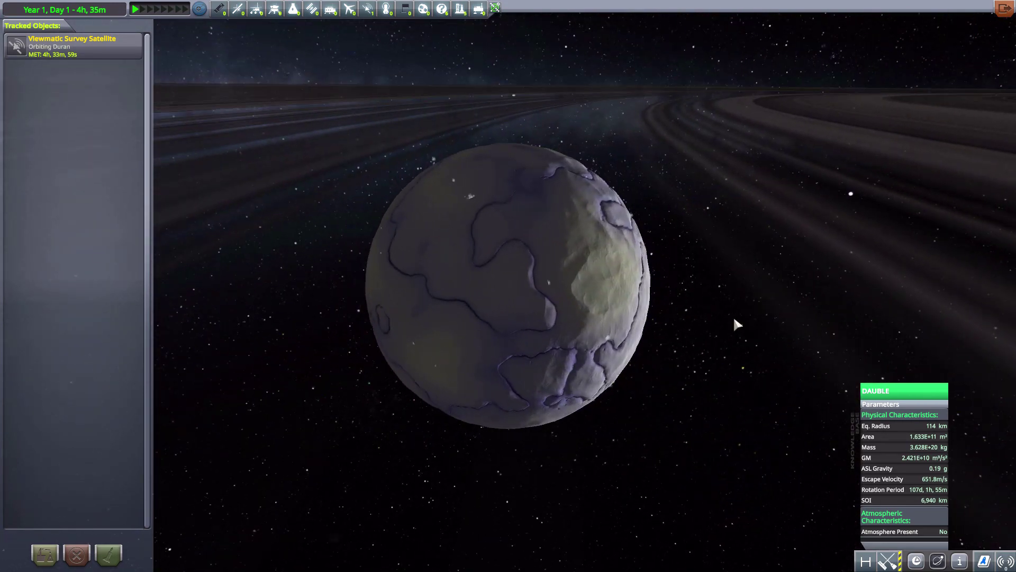
key("Tab")
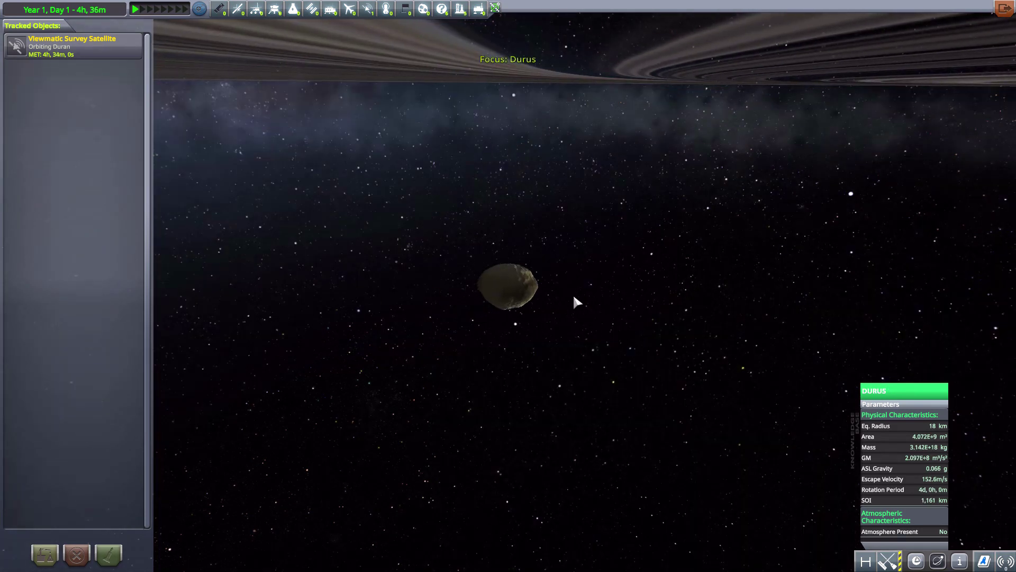
scroll(557, 308, "up", 5)
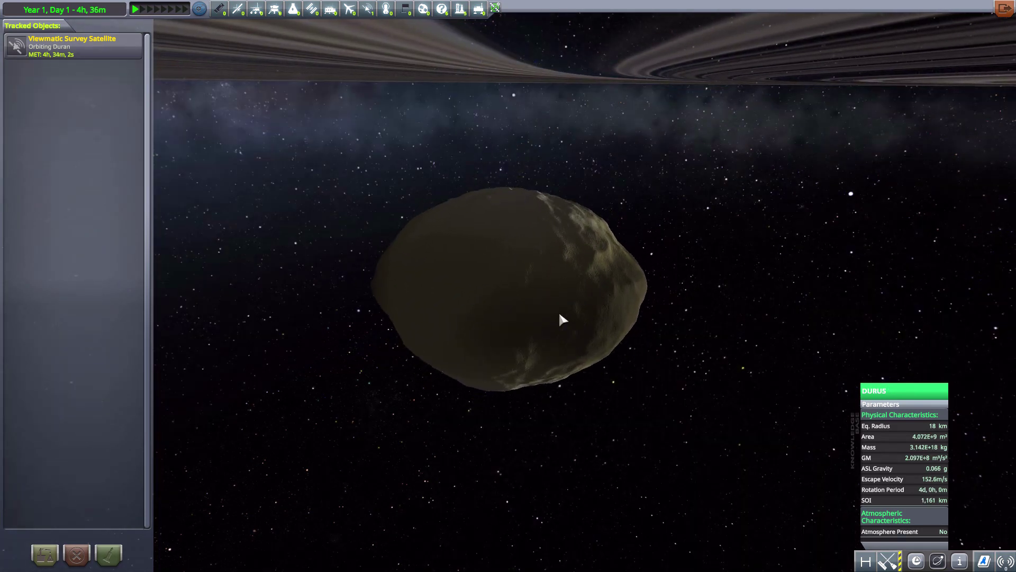
Orbit around Durus to see its lit side and underside, then Tab focus onward to Duran
mouse_move(557, 311)
left_mouse_down()
mouse_move(658, 335)
mouse_move(404, 294)
mouse_move(162, 326)
mouse_move(532, 114)
left_mouse_up()
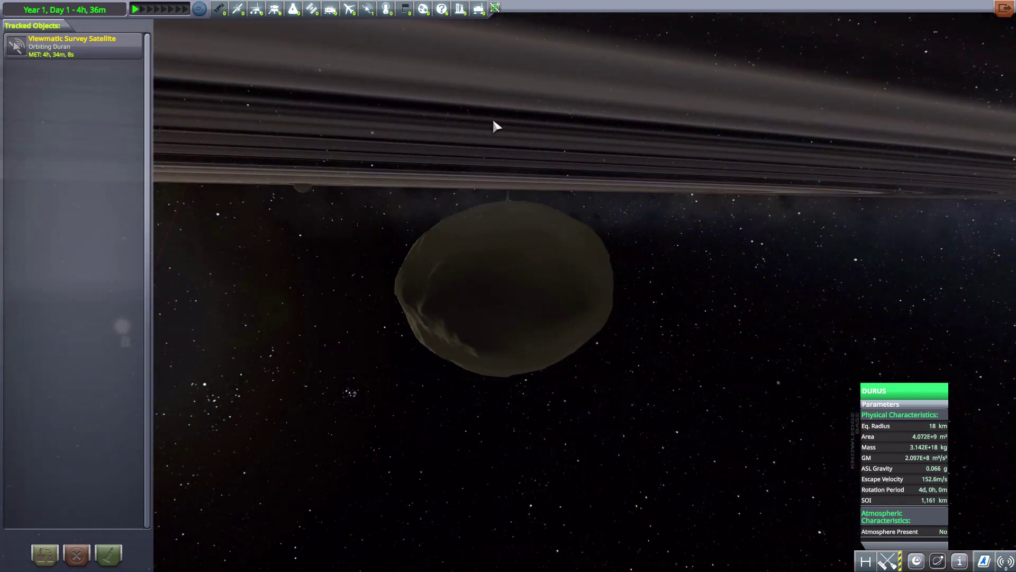
left_click_drag(397, 184, 577, 189)
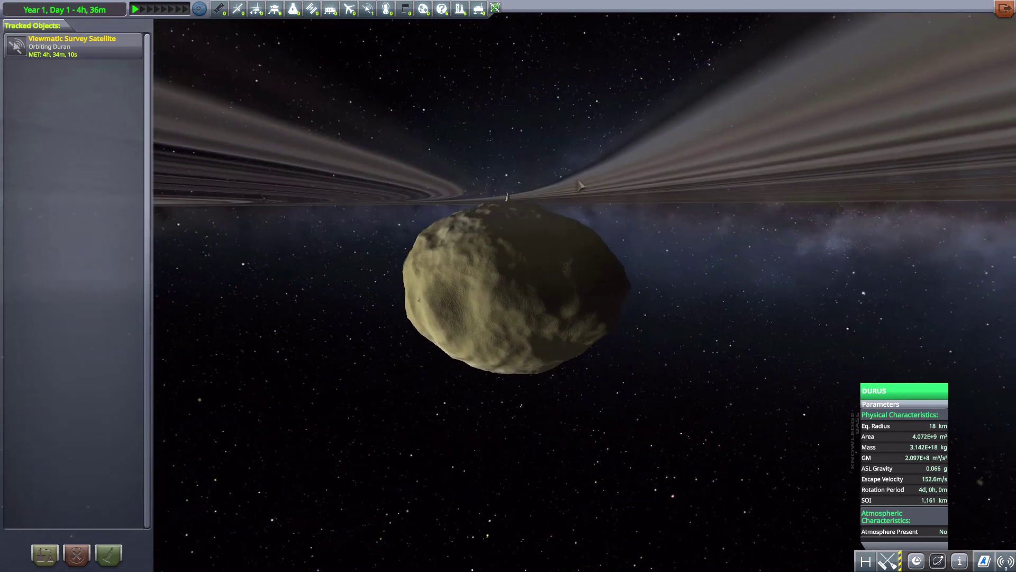
scroll(572, 186, "down", 5)
scroll(592, 227, "down", 3)
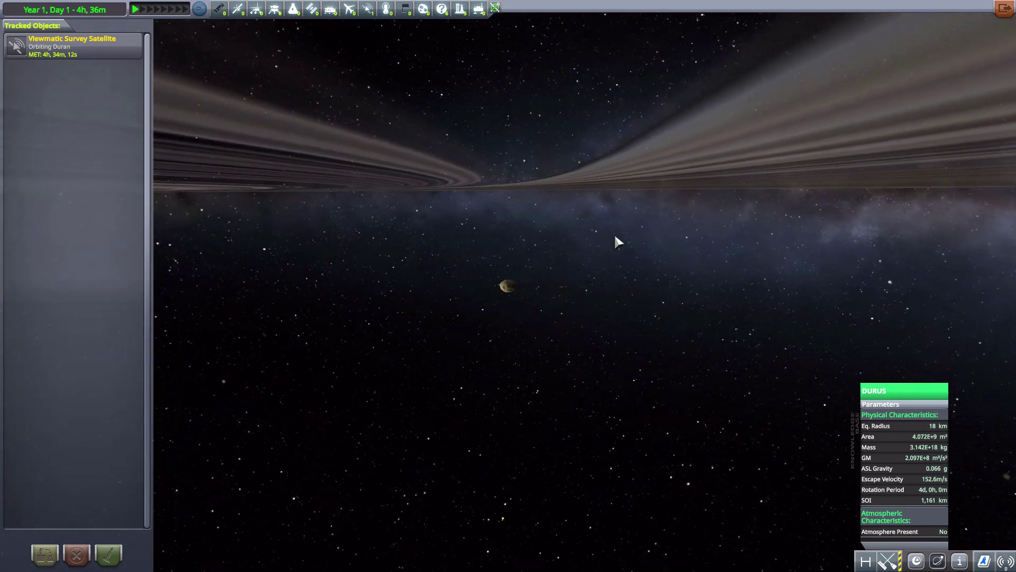
scroll(537, 282, "up", 8)
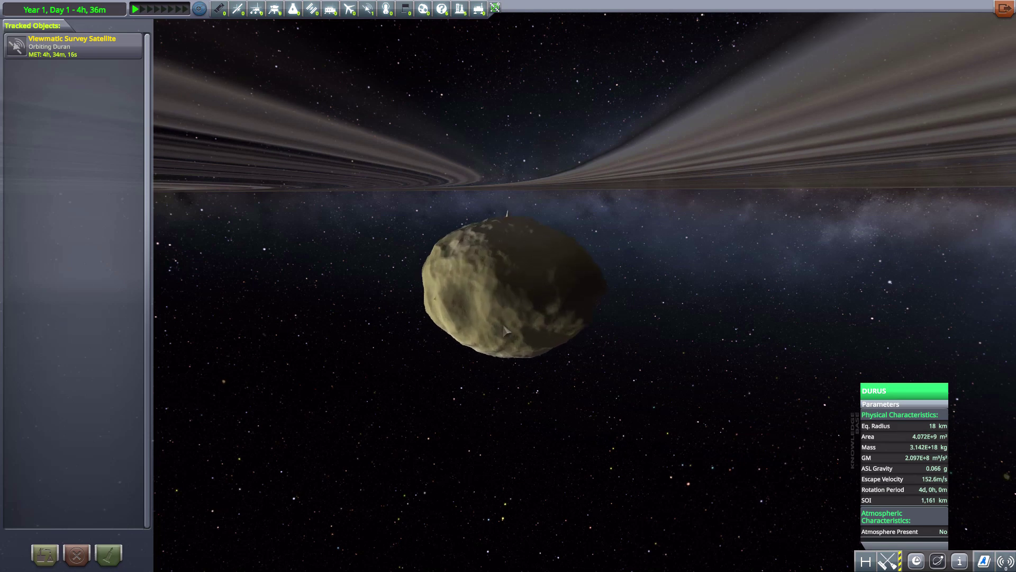
mouse_move(527, 284)
left_mouse_down()
mouse_move(641, 323)
mouse_move(703, 326)
left_mouse_up()
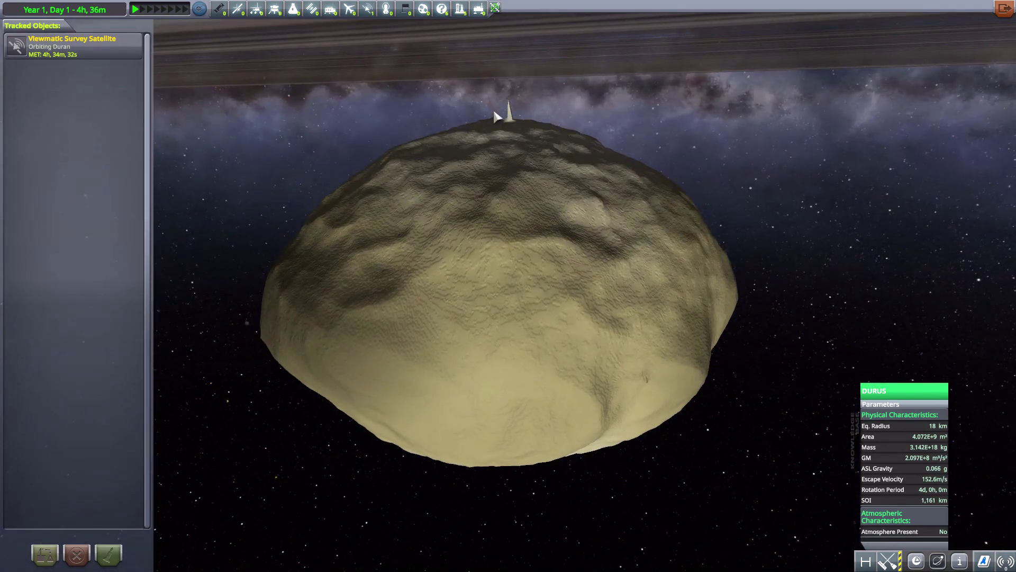
mouse_move(496, 116)
left_mouse_down()
mouse_move(525, 294)
mouse_move(525, 444)
left_mouse_up()
left_click_drag(628, 411, 601, 342)
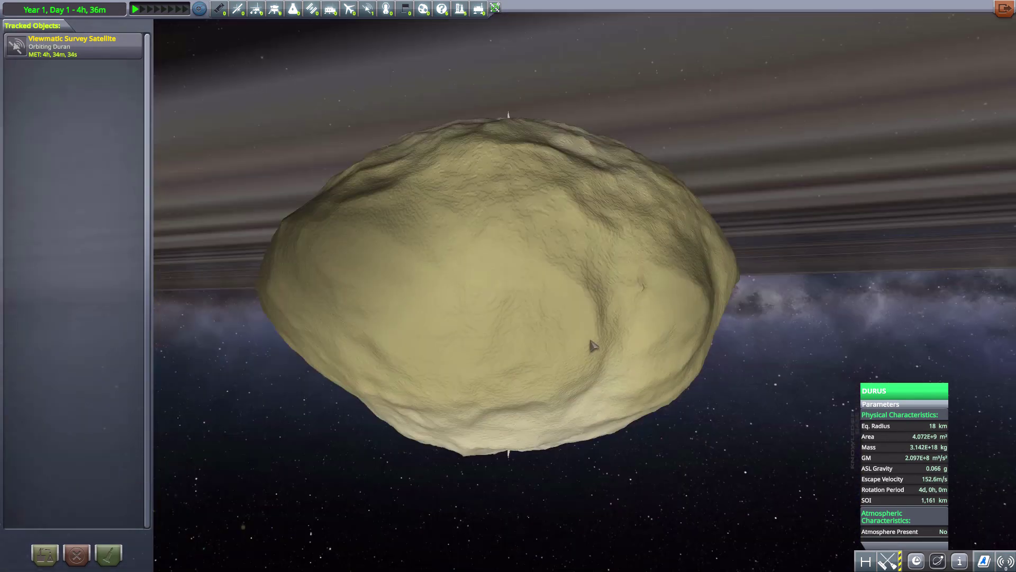
scroll(600, 342, "down", 8)
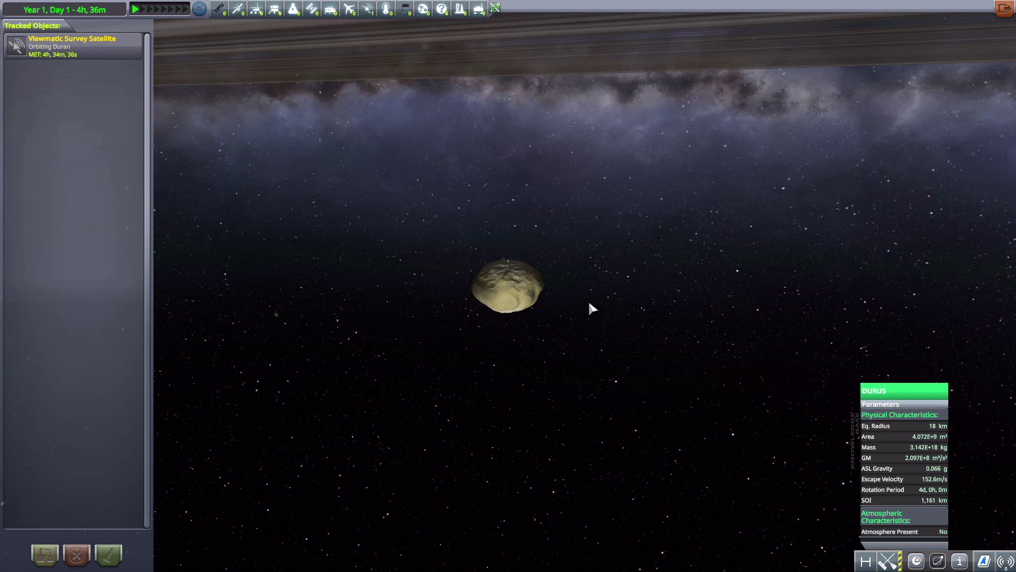
scroll(567, 295, "up", 5)
scroll(558, 298, "up", 4)
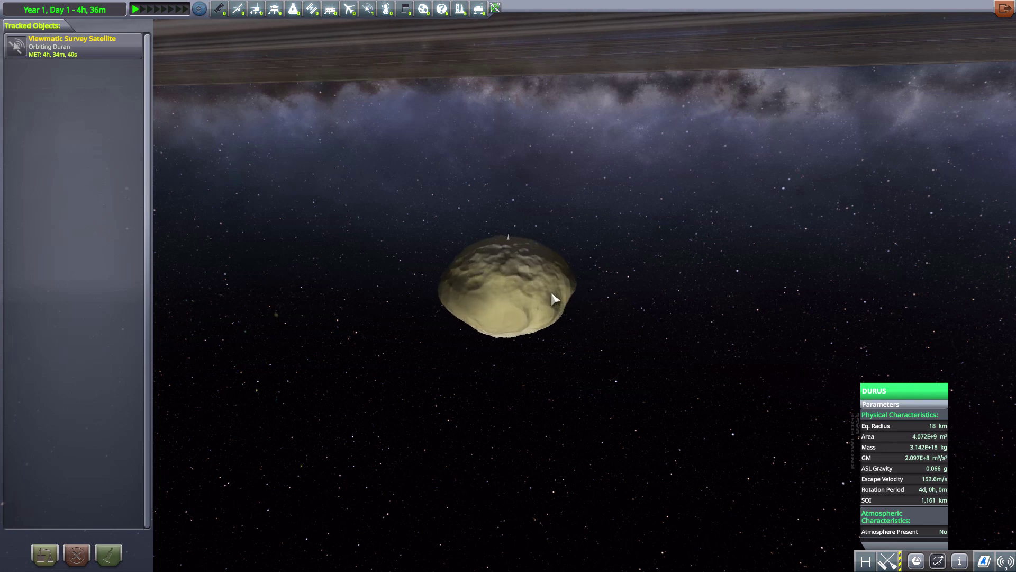
key("Tab")
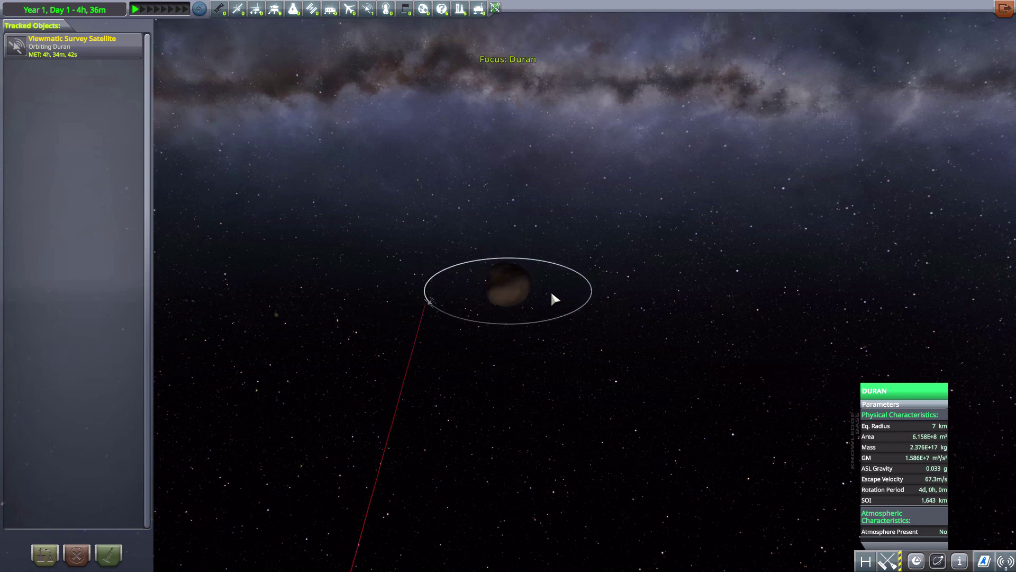
scroll(553, 298, "up", 3)
scroll(553, 298, "up", 3)
scroll(541, 301, "up", 3)
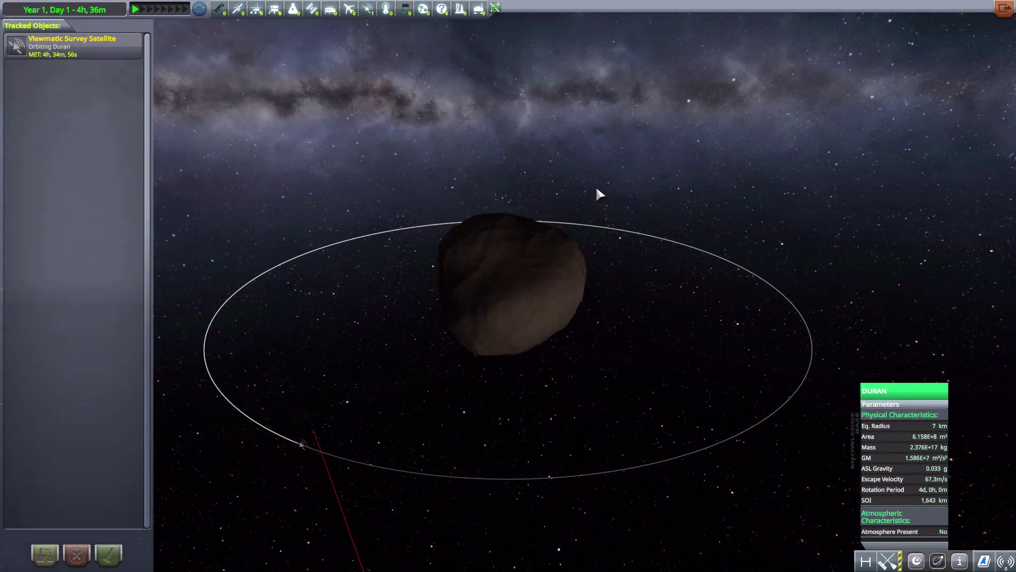
Tilt the view around Duran's orbit and bring ringed Salus into view
left_click_drag(657, 302, 622, 280)
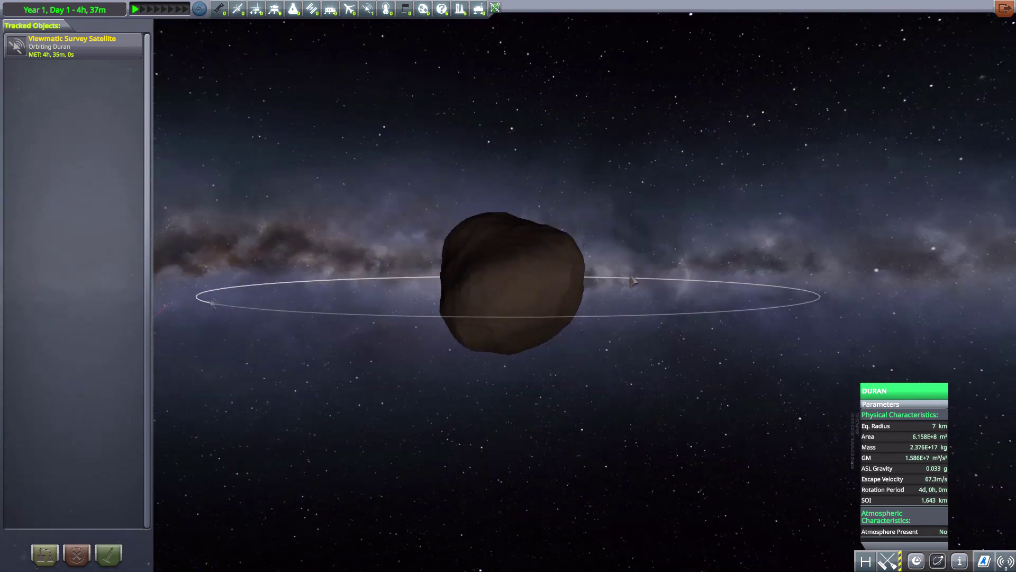
left_click_drag(622, 279, 654, 296)
scroll(654, 296, "down", 3)
scroll(641, 295, "down", 5)
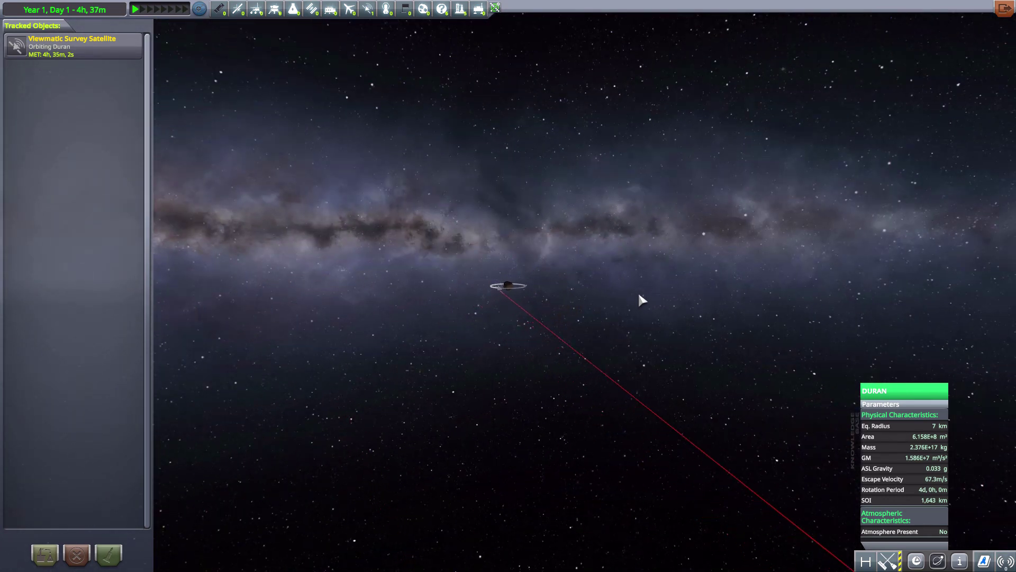
scroll(641, 303, "down", 3)
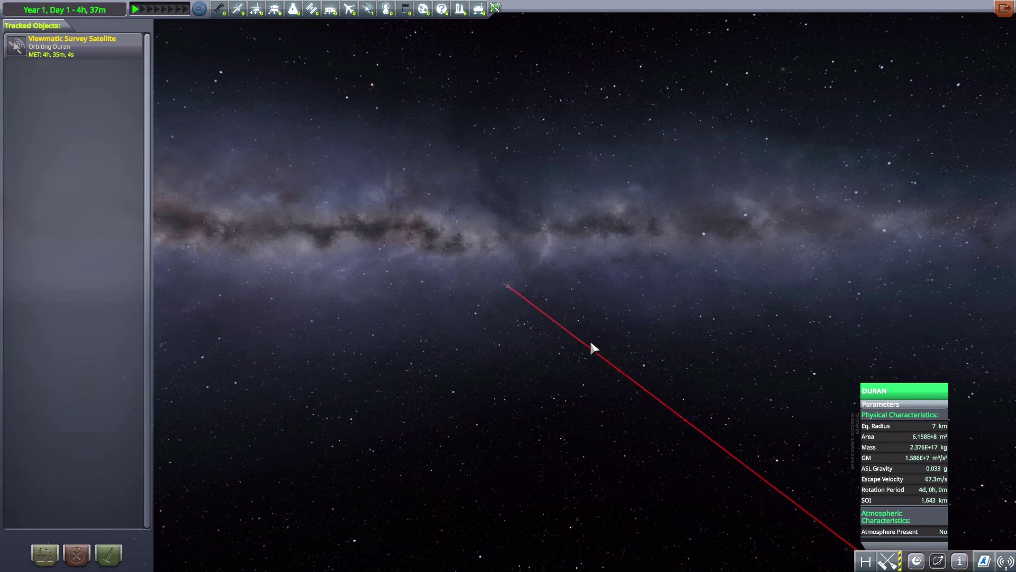
mouse_move(638, 306)
left_mouse_down()
mouse_move(524, 354)
mouse_move(623, 353)
mouse_move(613, 306)
left_mouse_up()
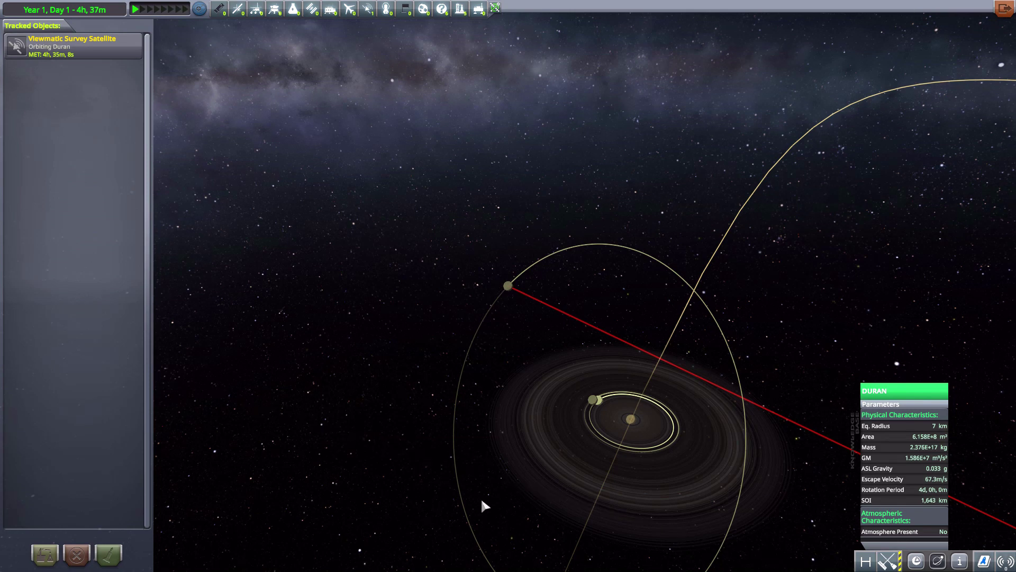
Swing to a top-down view of the rings, centre on Salus, then focus the Viewmatic Survey Satellite
right_click(548, 329)
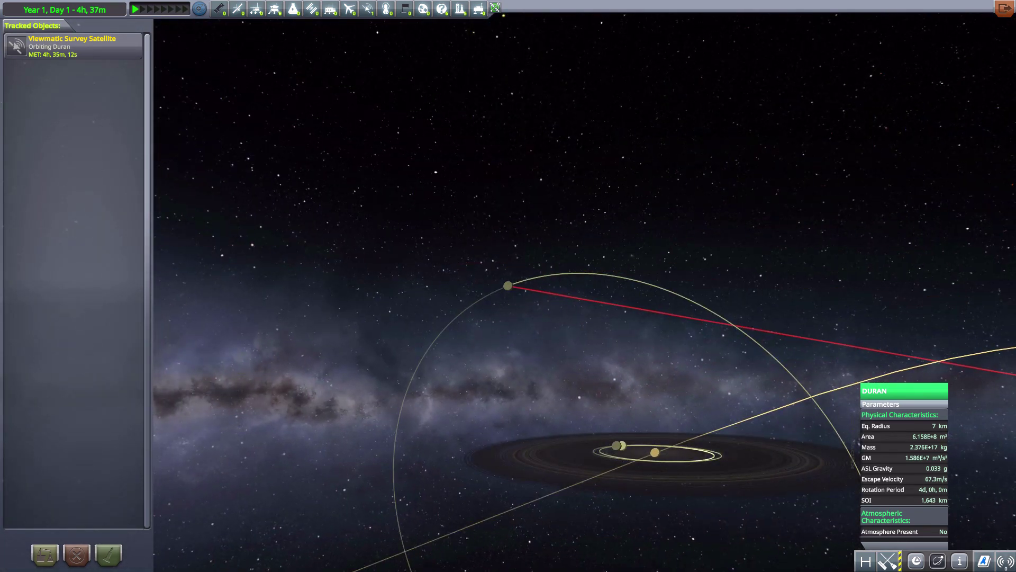
left_click_drag(515, 288, 554, 307)
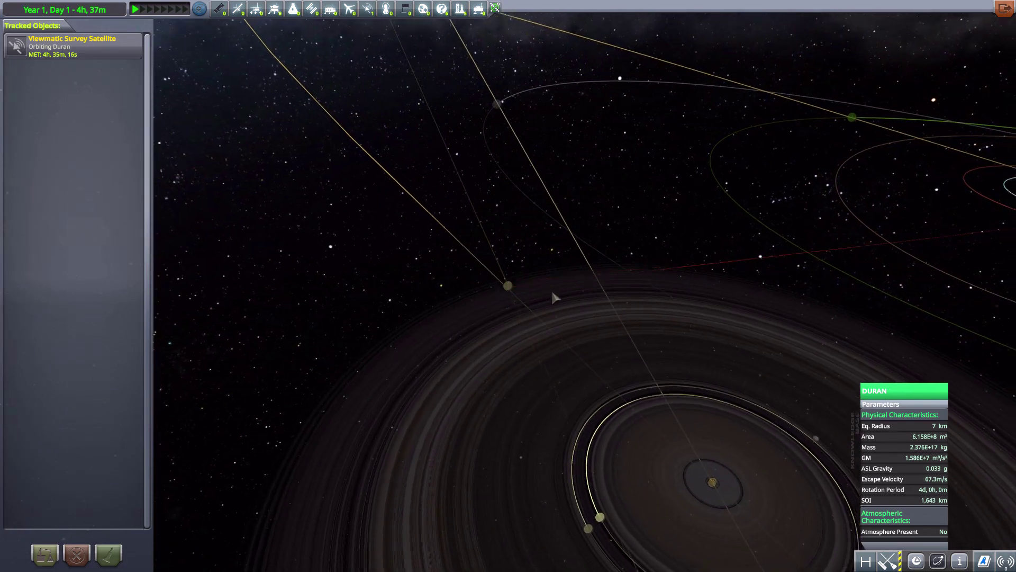
double_click(551, 289)
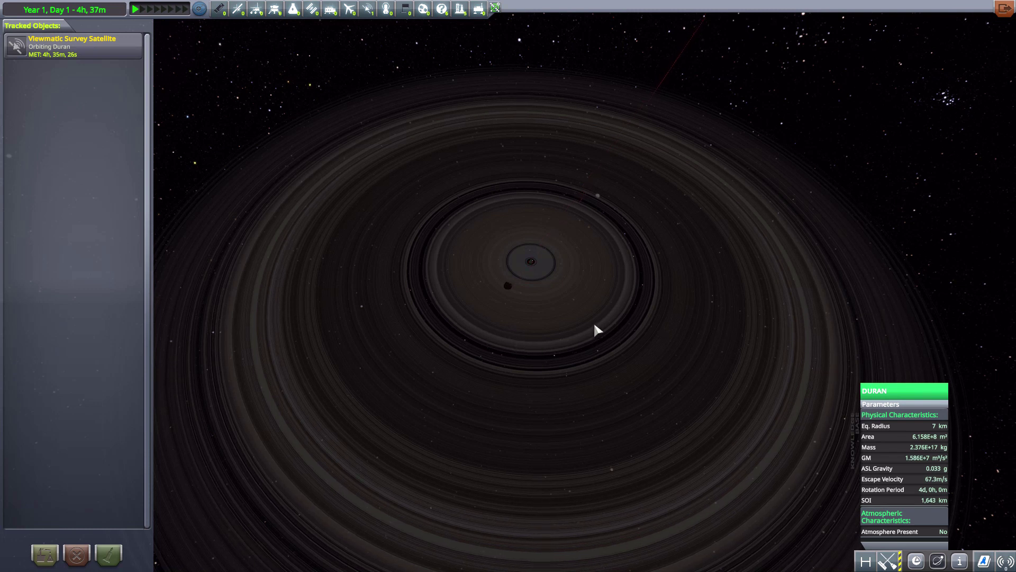
scroll(593, 321, "up", 5)
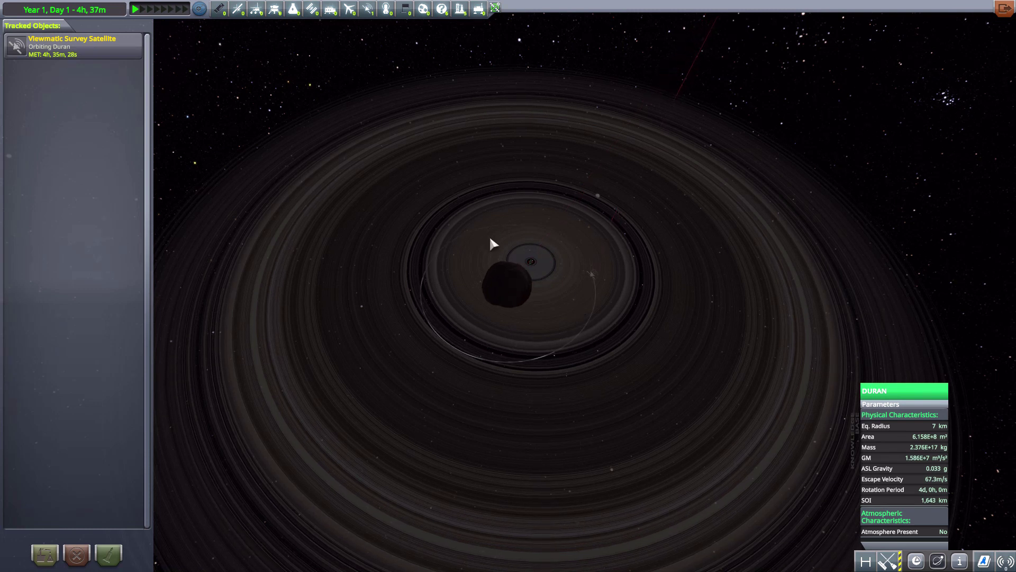
scroll(659, 314, "up", 3)
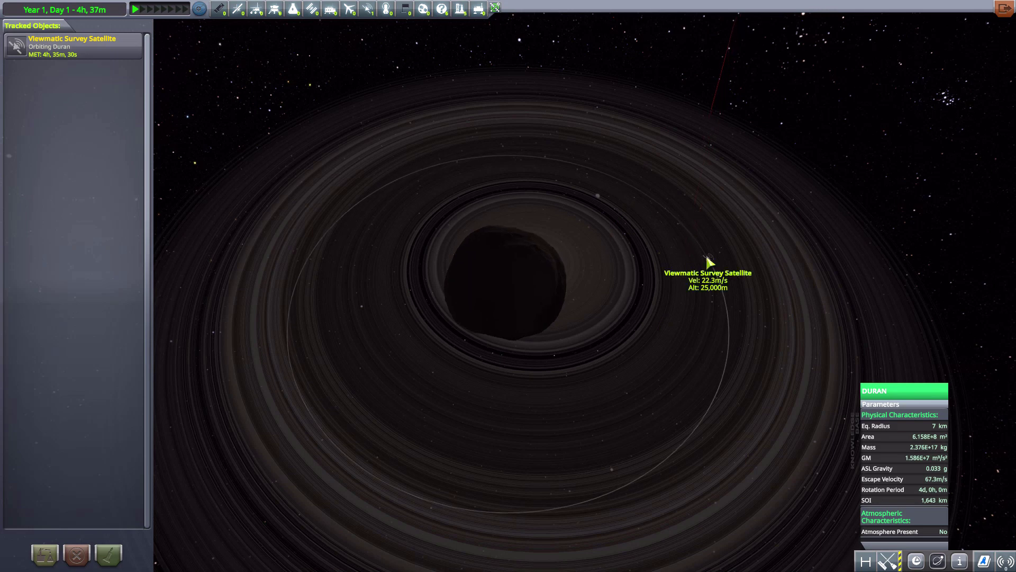
double_click(691, 216)
Fly the Viewmatic Survey Satellite and rotate the flight camera around it
left_click(108, 554)
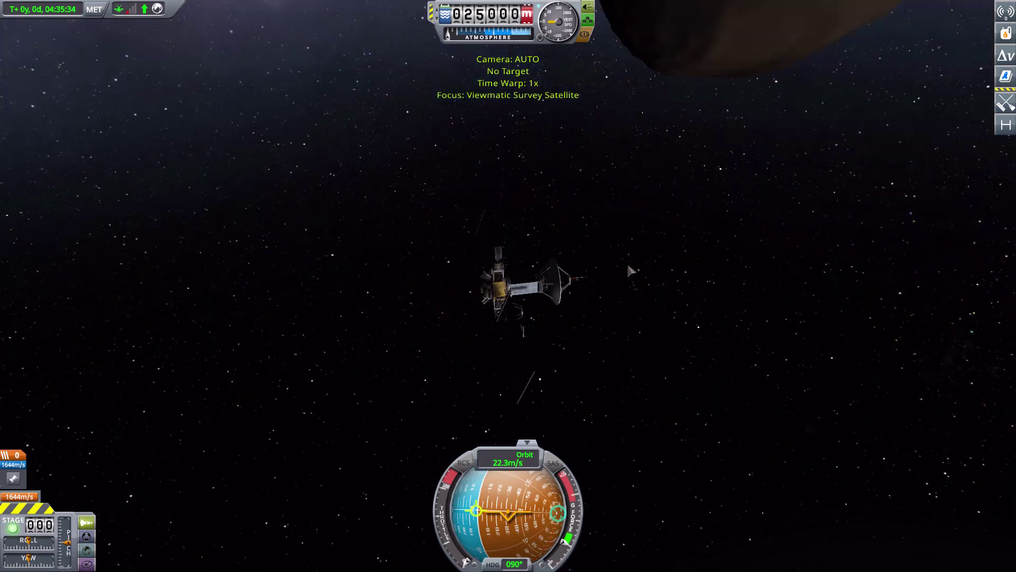
left_click_drag(626, 262, 809, 213)
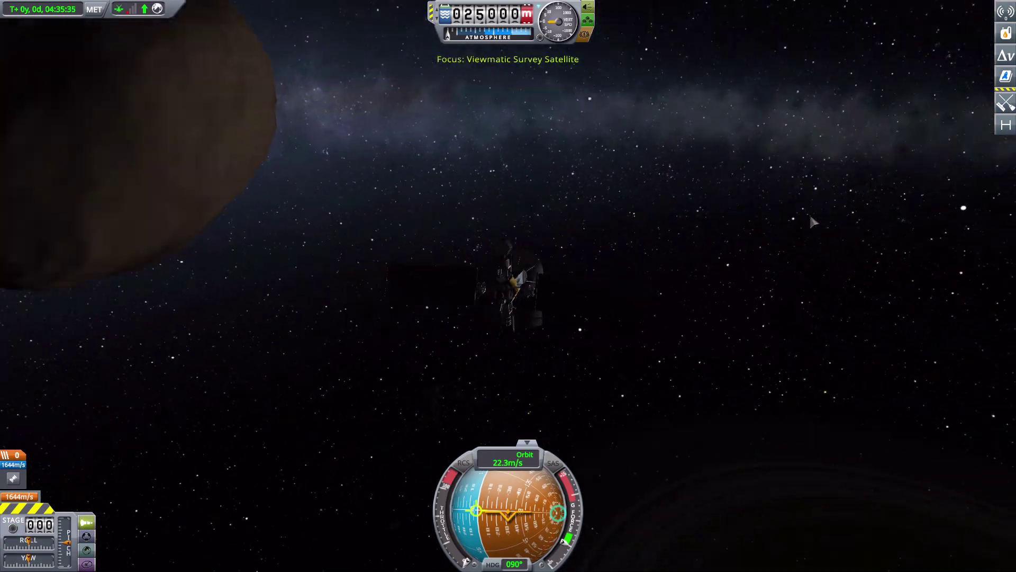
scroll(692, 213, "down", 3)
Hide the flight HUD for a clean view of the rings, moon and sun
key("F2")
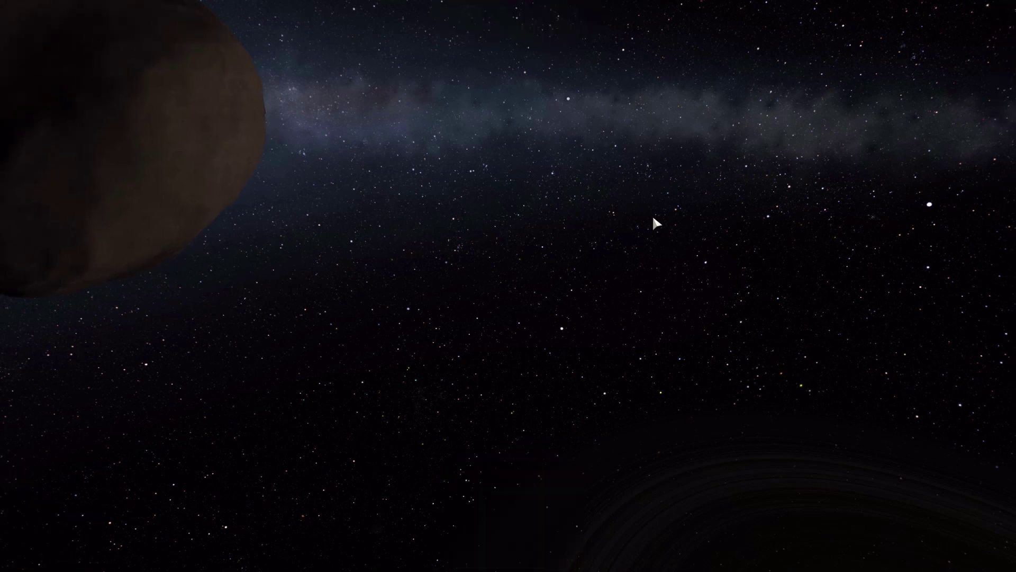
scroll(652, 214, "down", 3)
scroll(658, 223, "down", 3)
scroll(656, 221, "down", 3)
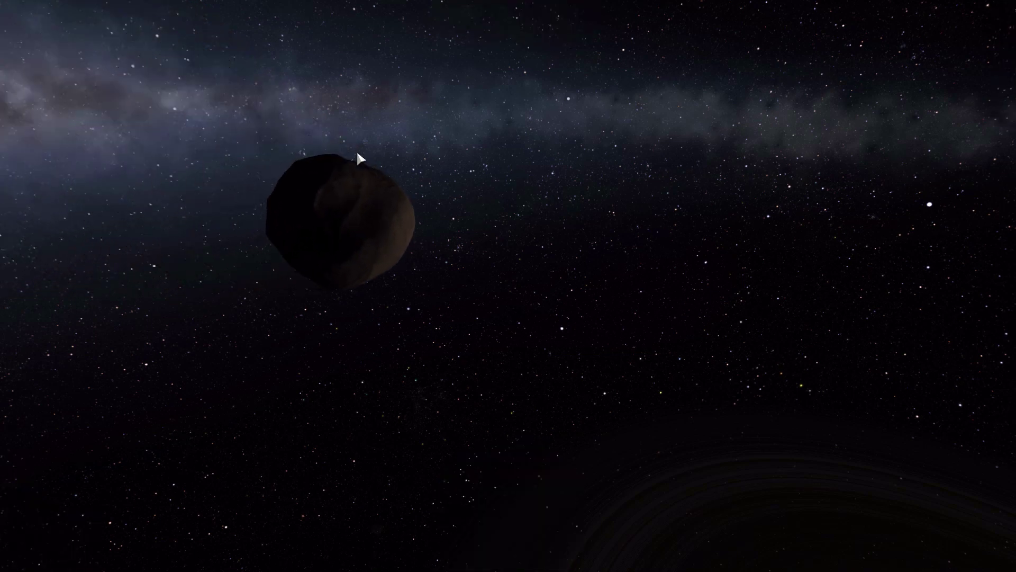